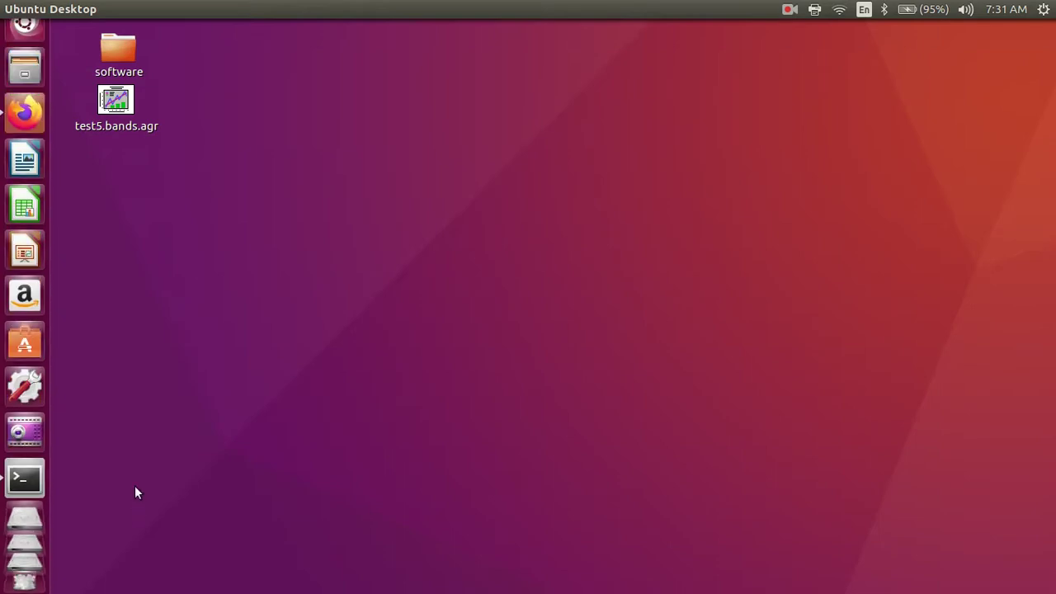
- In the Terminal running the w2web server, bring up link options for its :7890 address
left_click(25, 498)
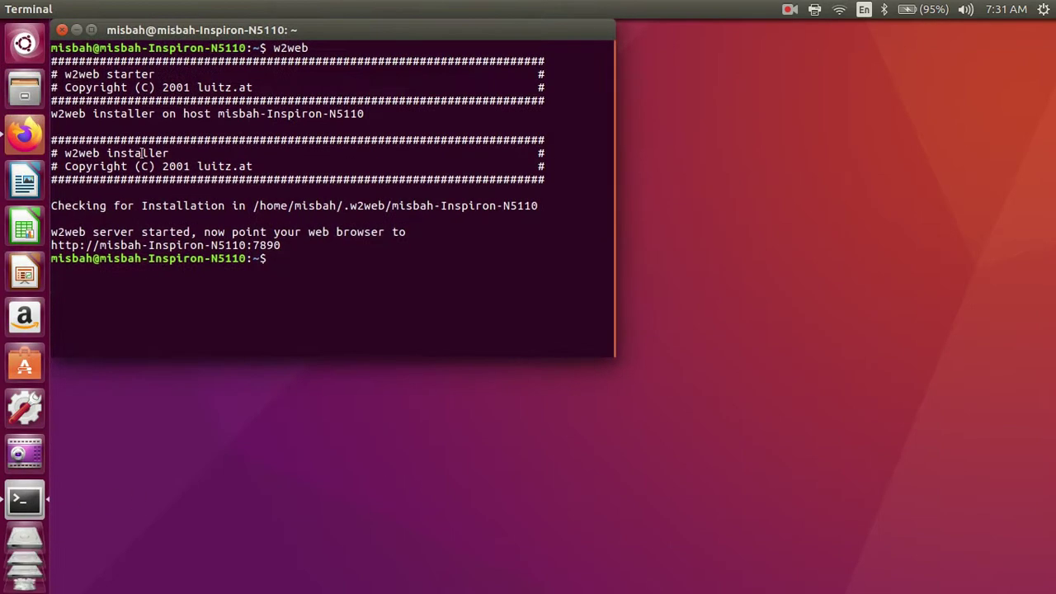
left_click_drag(265, 48, 347, 48)
right_click(246, 245)
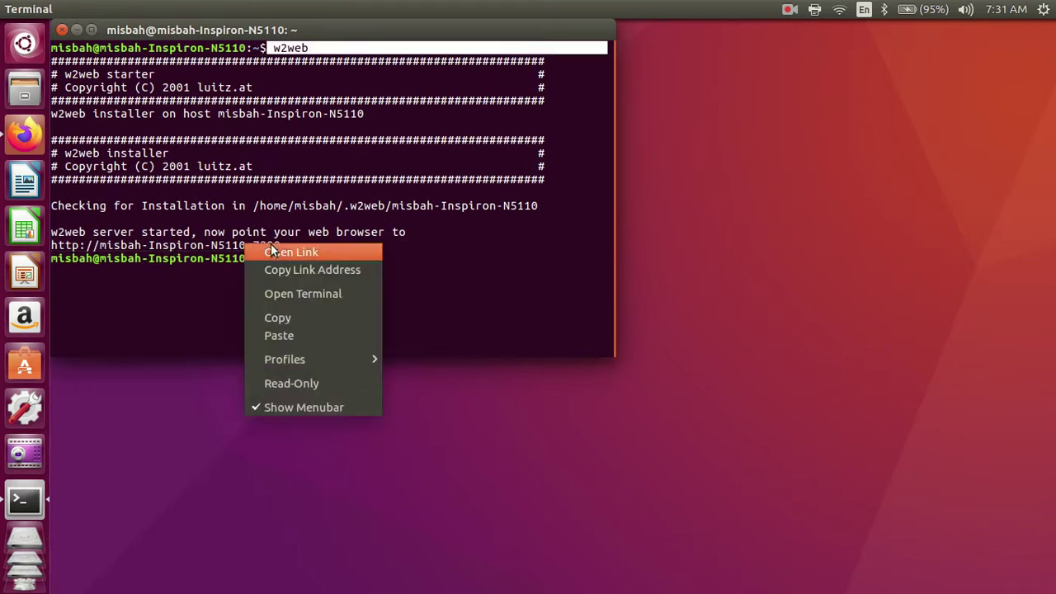
- Open the w2web address, load the stored CuAlO2 session, and go to Tasks > Bandstructure
left_click(279, 251)
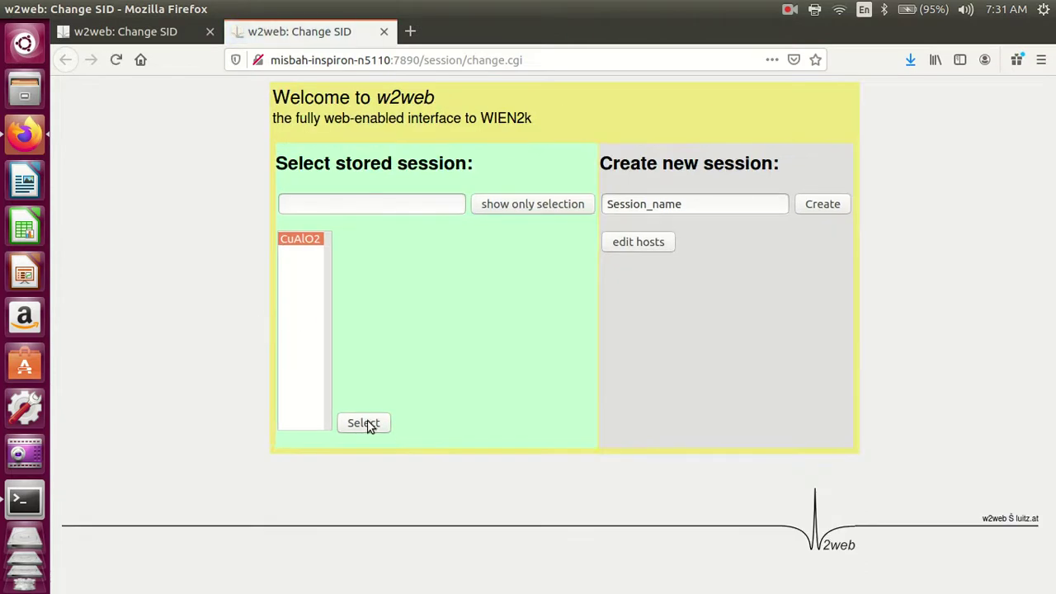
left_click(368, 425)
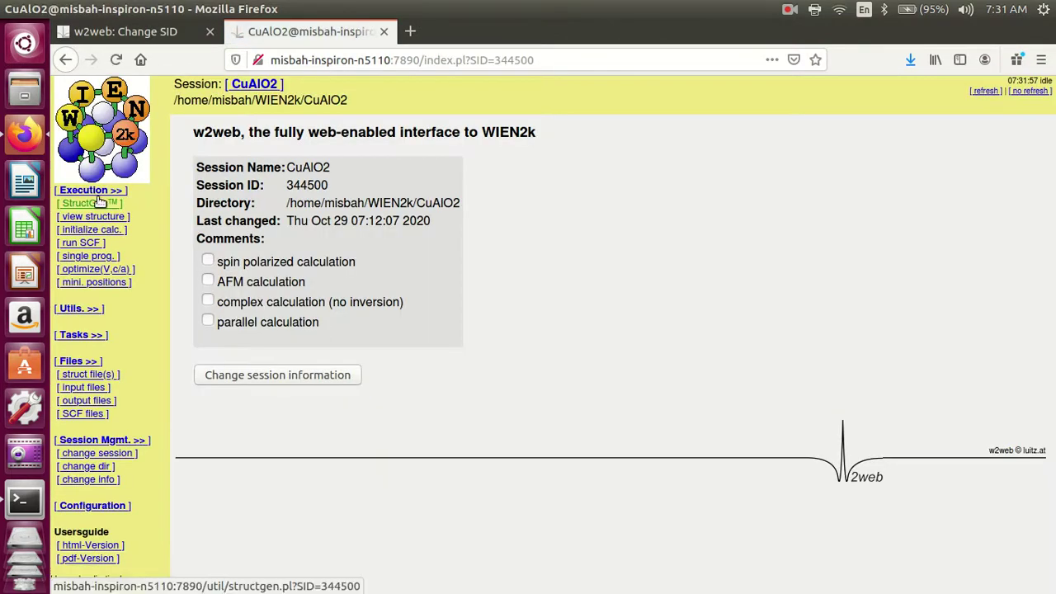
left_click(86, 336)
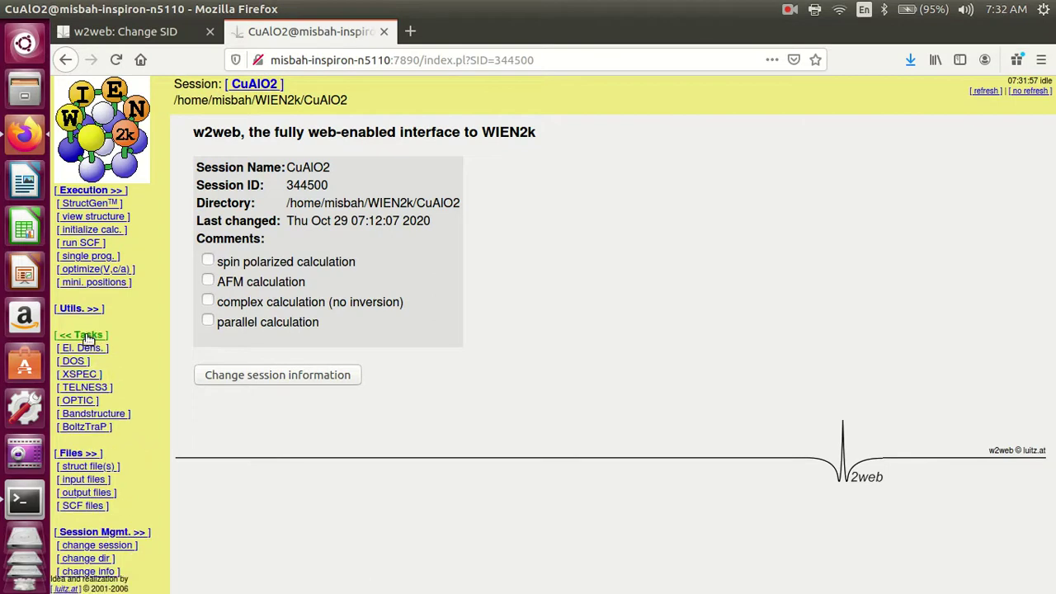
left_click(80, 418)
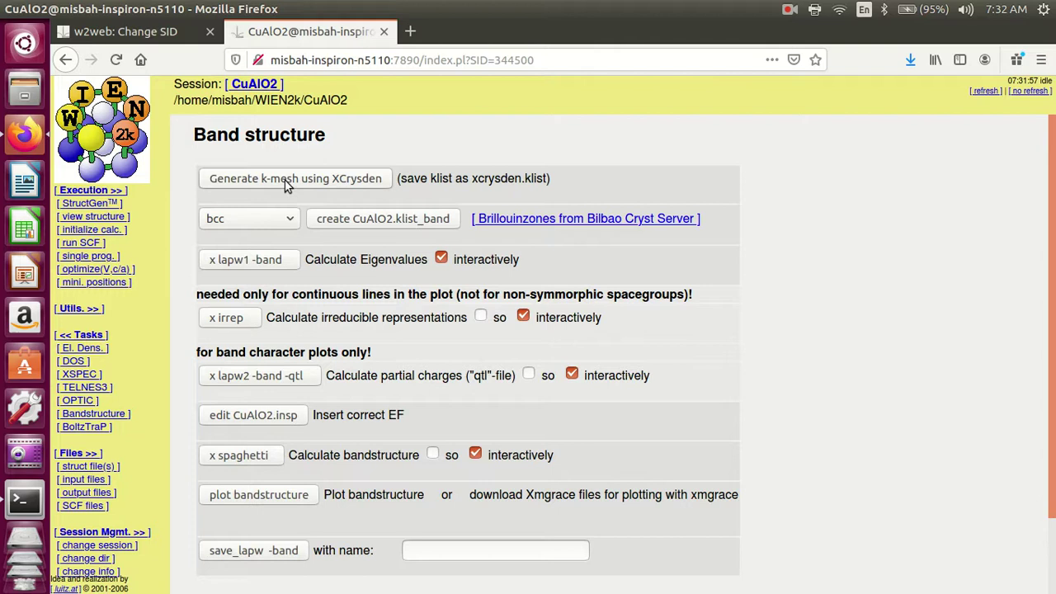
- Create CuAlO2.klist_band for the hcp lattice and launch x lapw1 -band
left_click(290, 223)
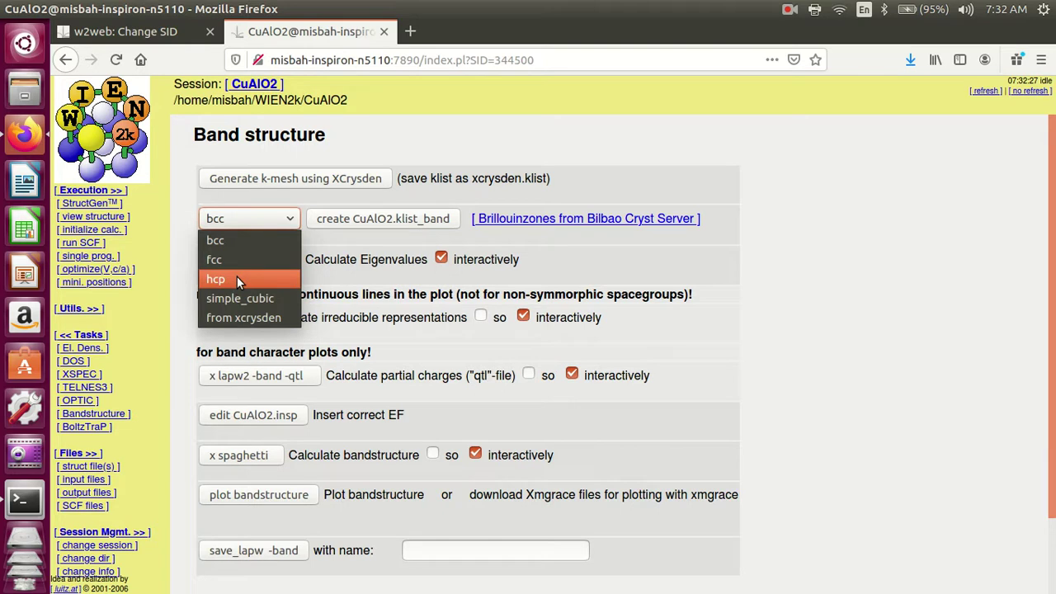
left_click(237, 280)
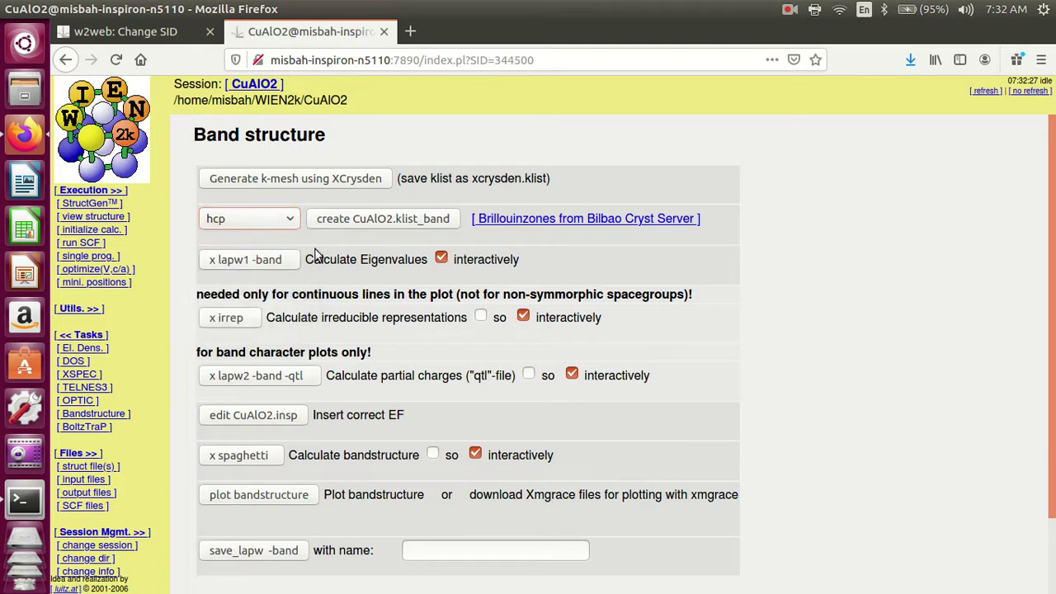
left_click(368, 219)
left_click(251, 261)
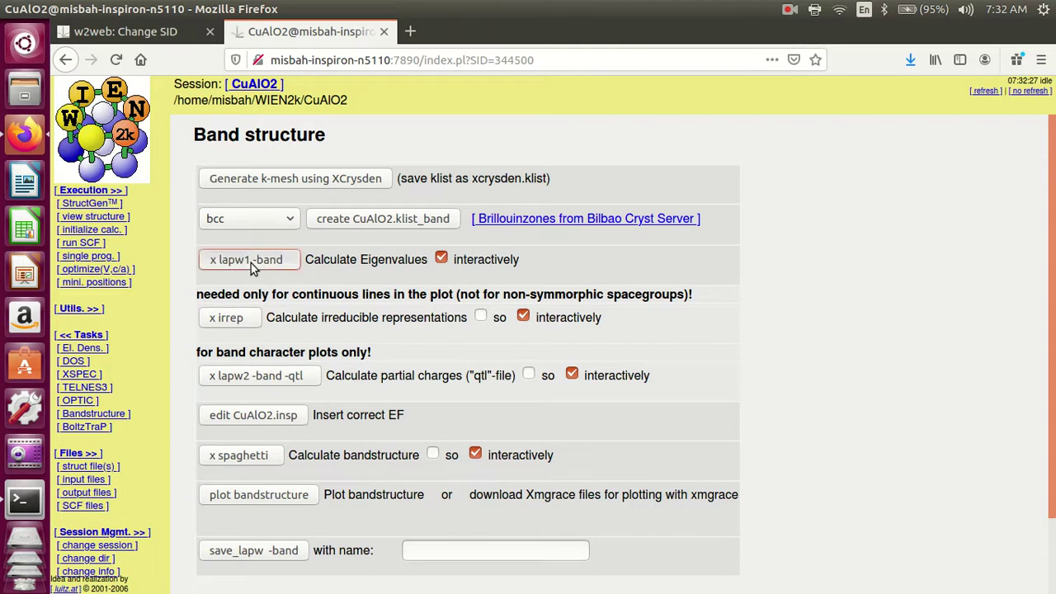
- Refresh until the lapw1 -band run ends, then return to the band structure tasks
left_click(982, 92)
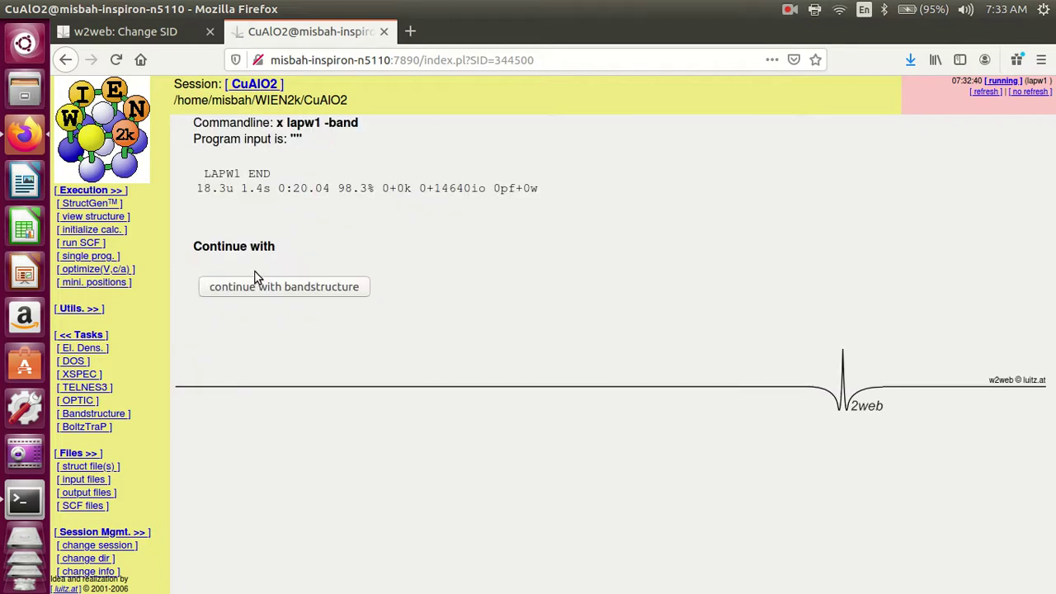
left_click(324, 287)
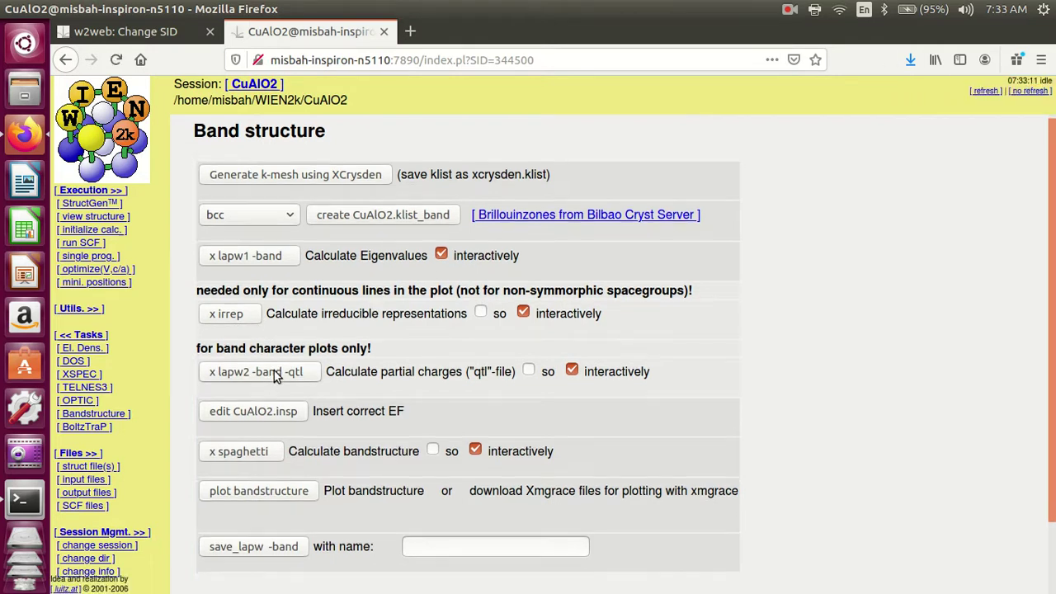
- Run x lapw2 -band -qtl for band-character partial charges and return to the task list
scroll(276, 371, "down", 1)
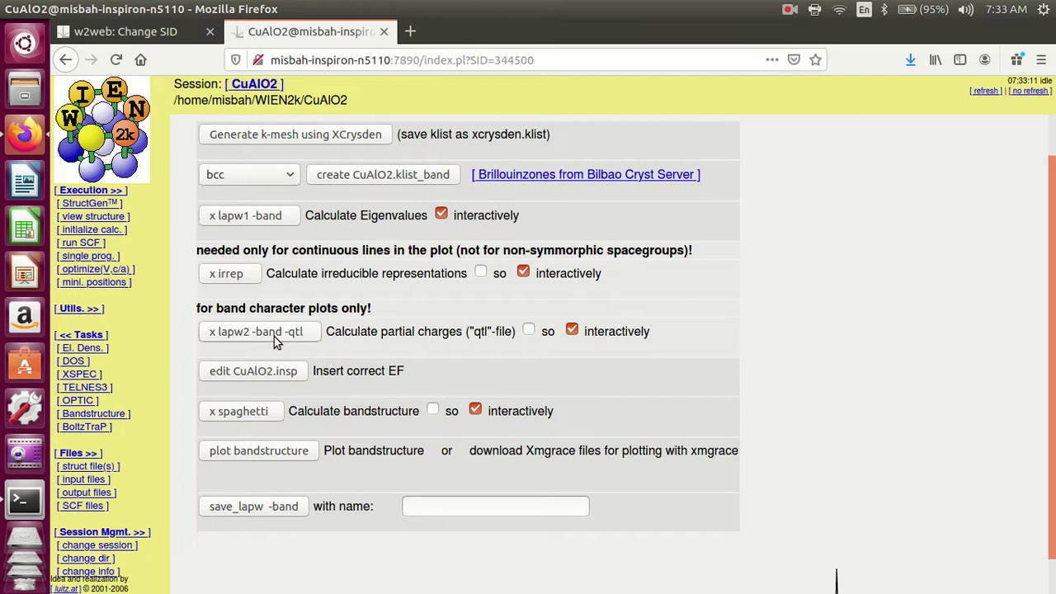
left_click(274, 338)
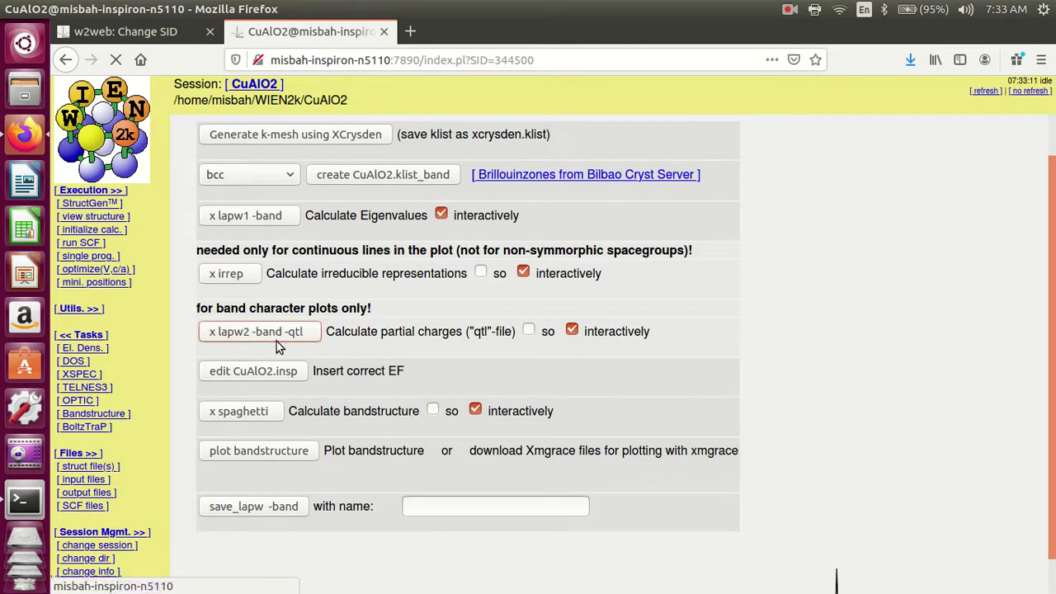
left_click(290, 285)
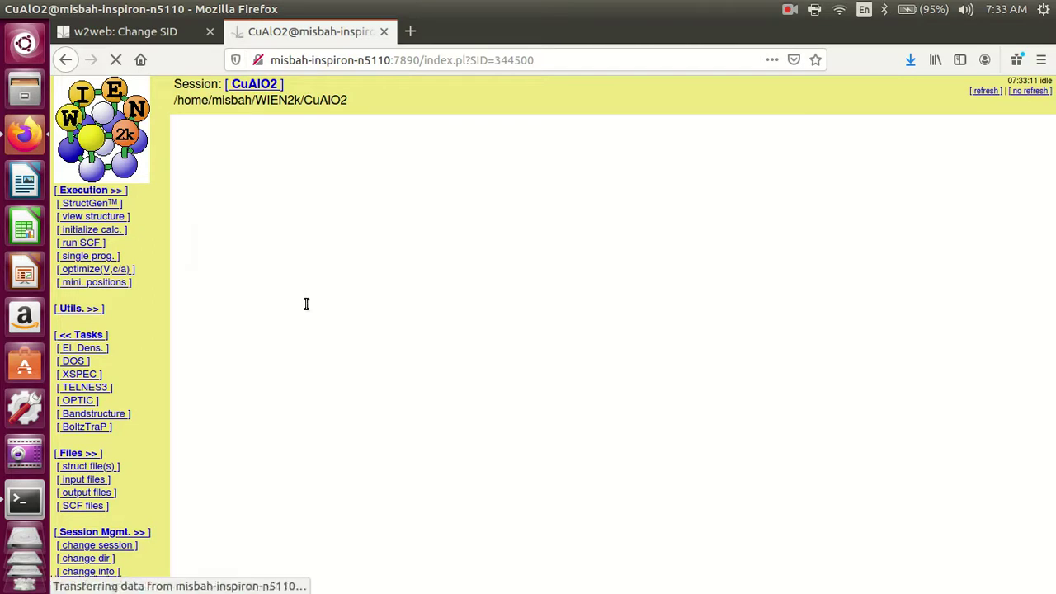
scroll(314, 337, "down", 2)
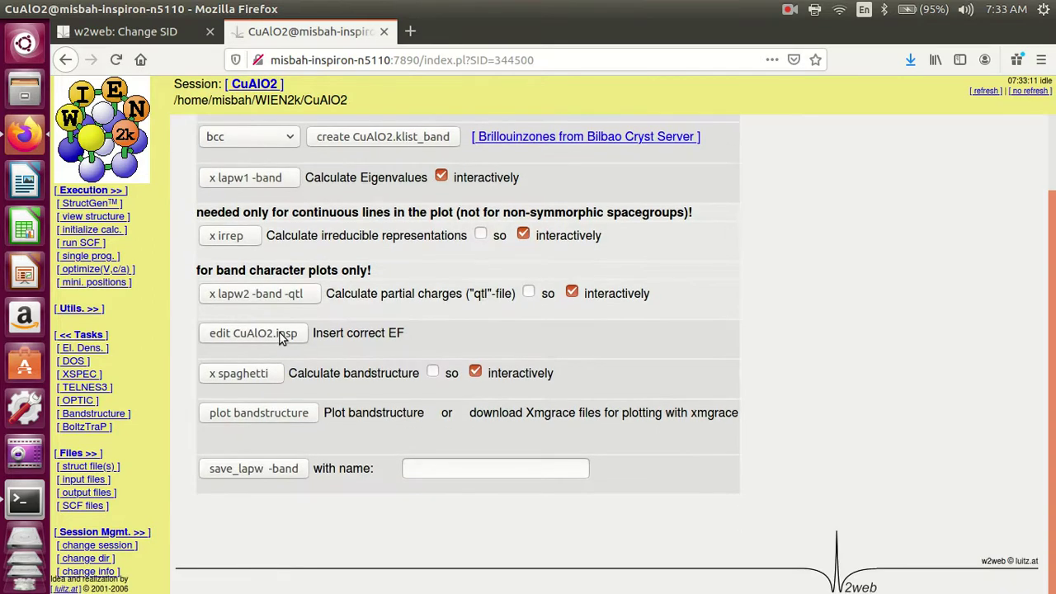
left_click(284, 336)
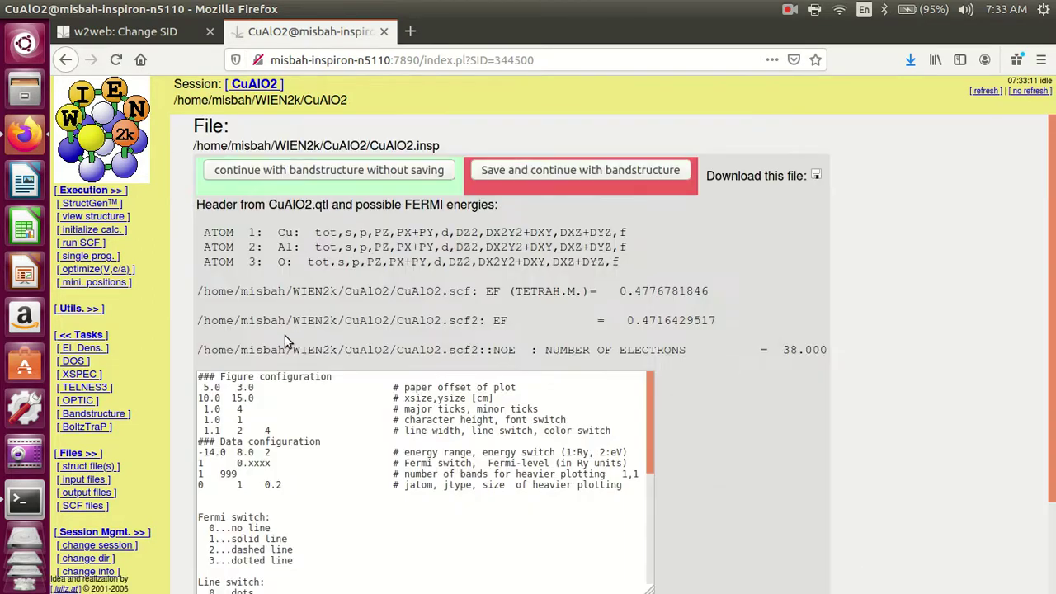
scroll(518, 222, "down", 2)
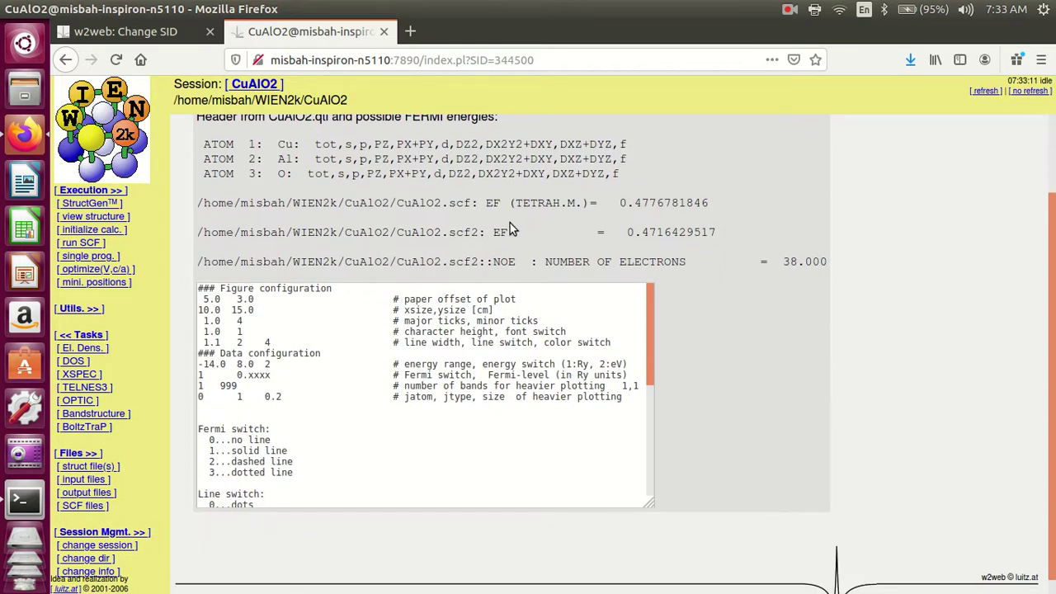
double_click(487, 203)
left_click_drag(237, 376, 279, 375)
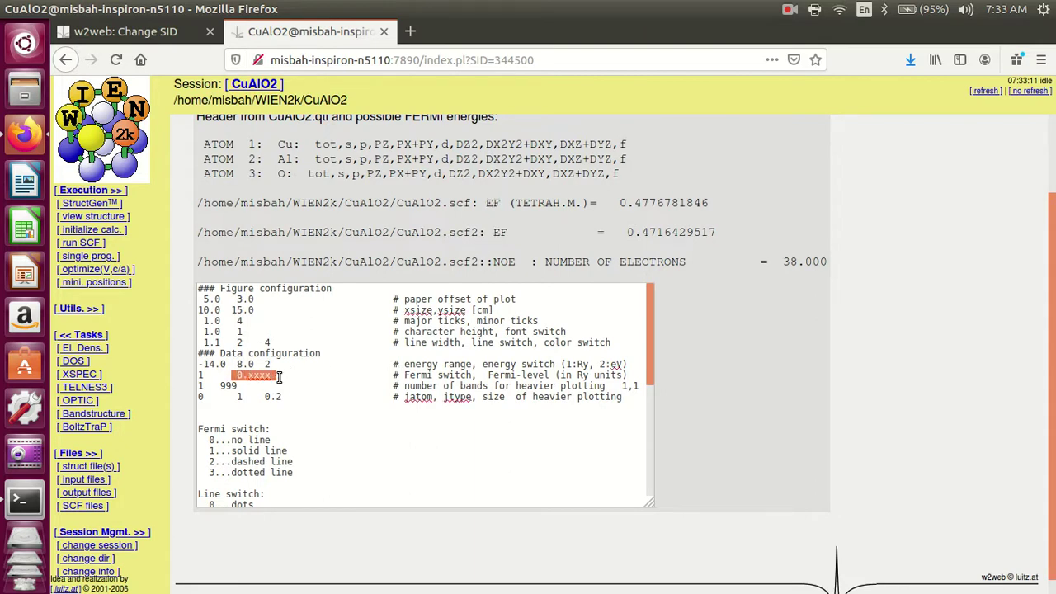
left_click_drag(405, 375, 626, 376)
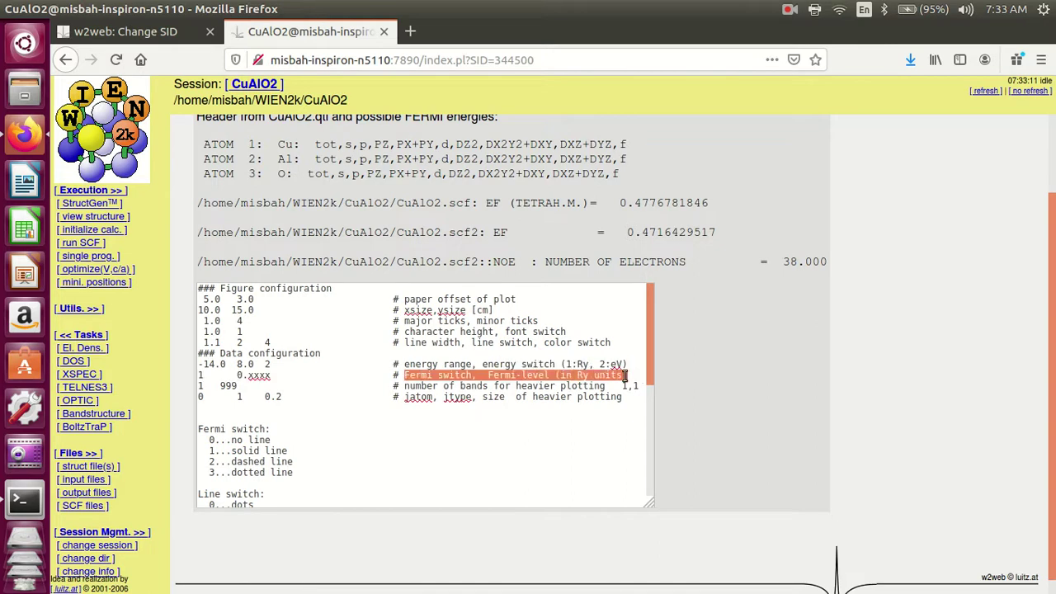
left_click(358, 441)
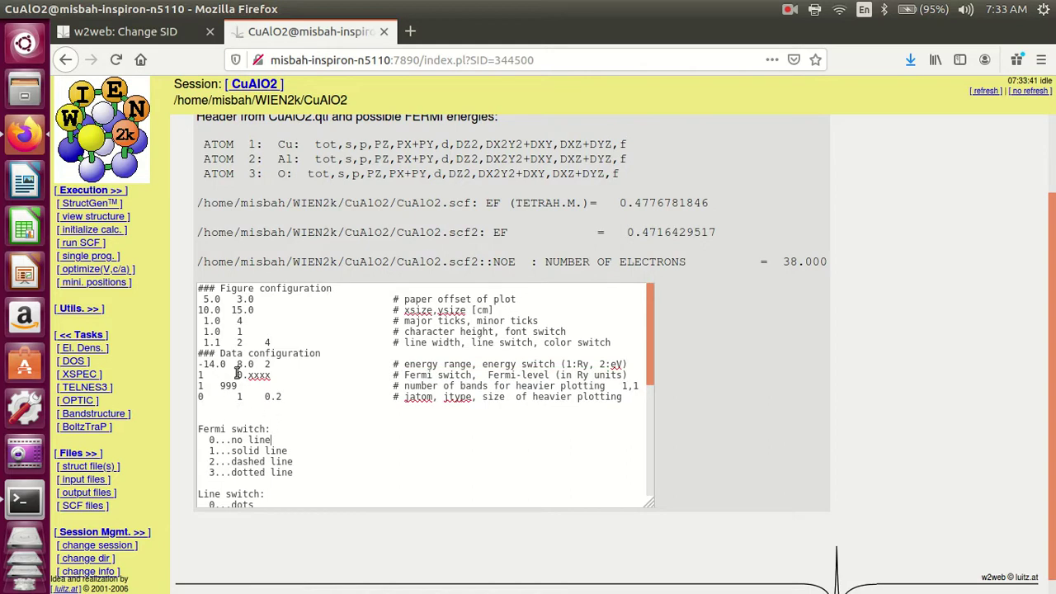
left_click_drag(237, 376, 271, 375)
left_click(788, 259)
left_click_drag(783, 260, 814, 261)
left_click_drag(620, 202, 711, 204)
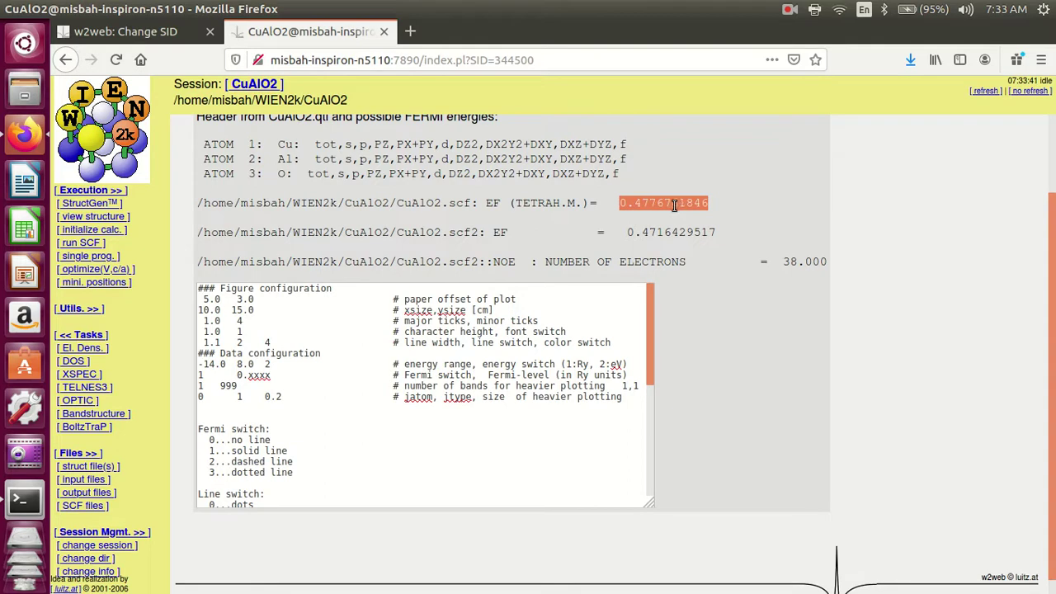
- Replace the 0.xxxx placeholder in CuAlO2.insp with the Fermi energy 0.4776781846
right_click(673, 204)
left_click(706, 218)
left_click(238, 374)
left_click_drag(238, 373, 269, 374)
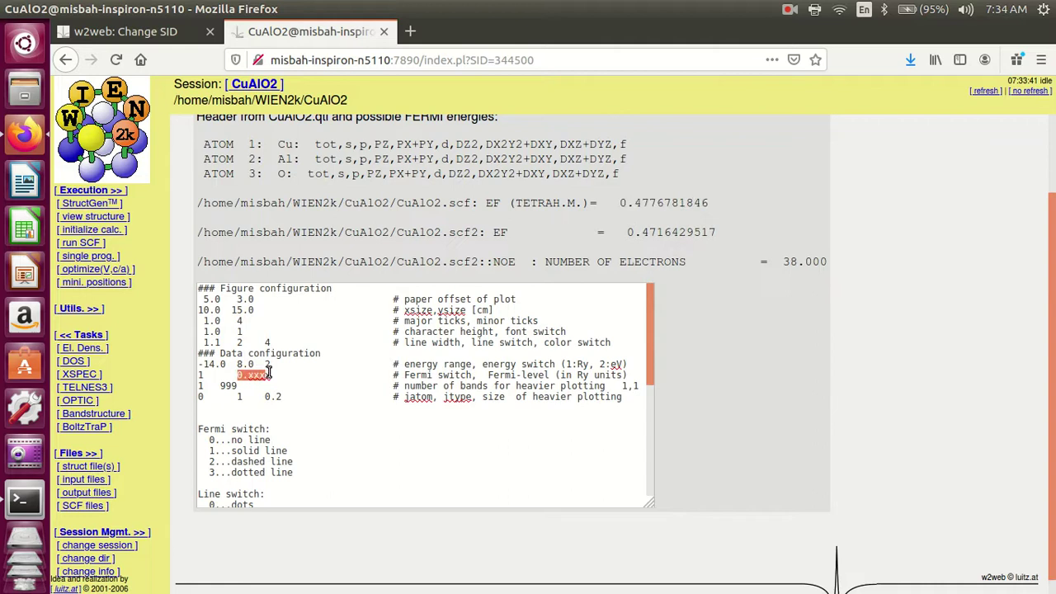
right_click(269, 373)
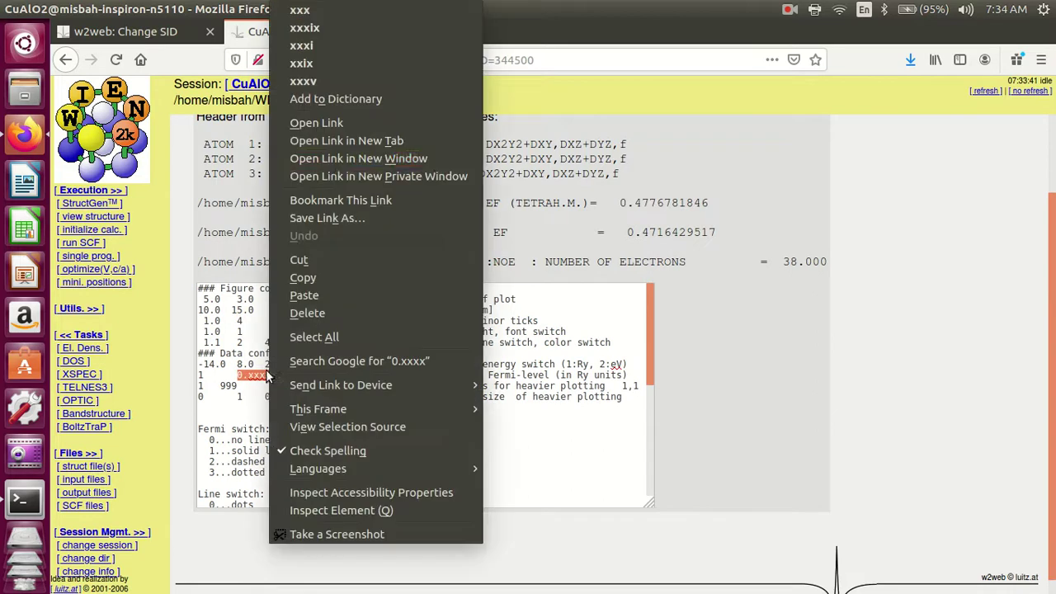
left_click(324, 296)
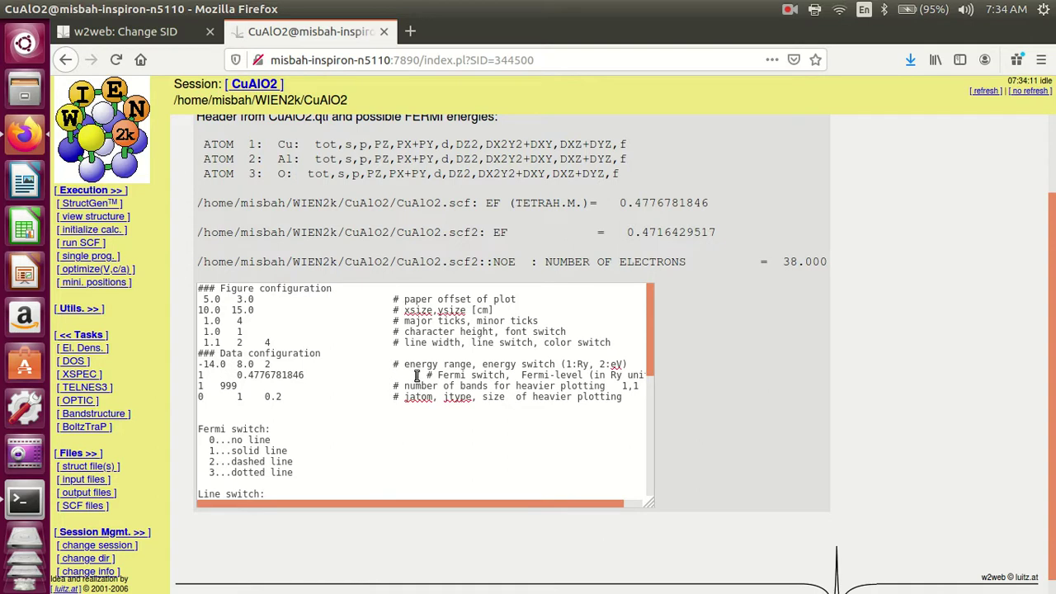
- Join the '# Fermi switch' comment onto the 0.4776781846 Fermi-level line
left_click(417, 375)
key("Return")
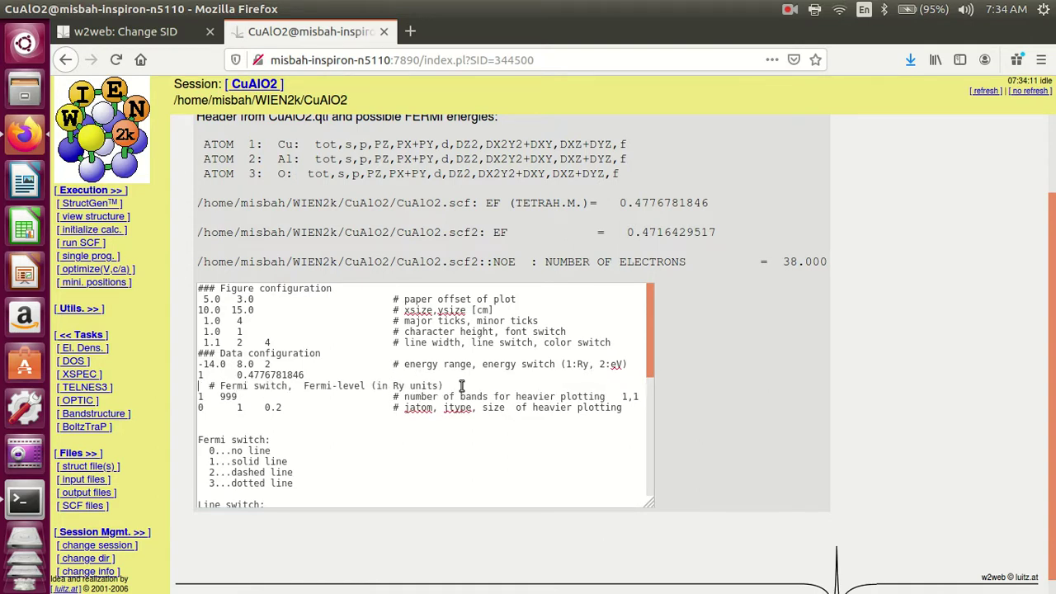
left_click_drag(459, 385, 189, 386)
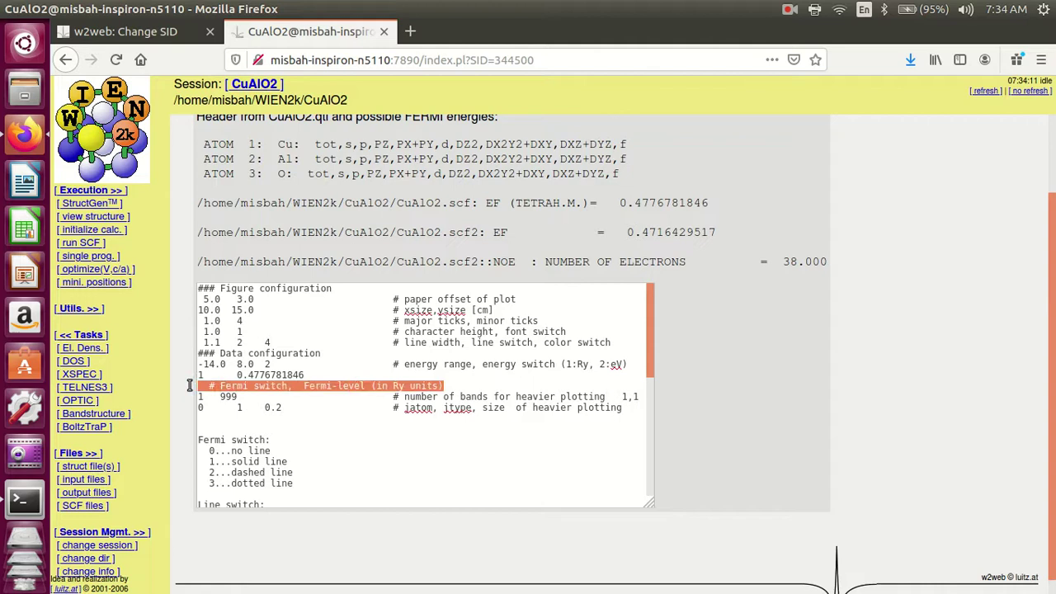
left_click(210, 386)
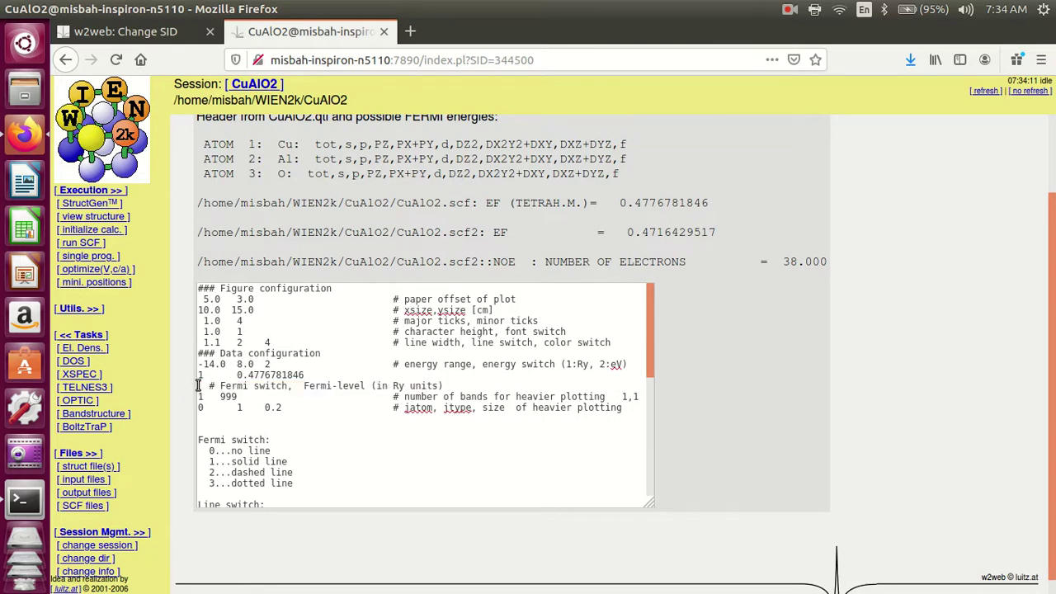
key("BackSpace")
key("BackSpace")
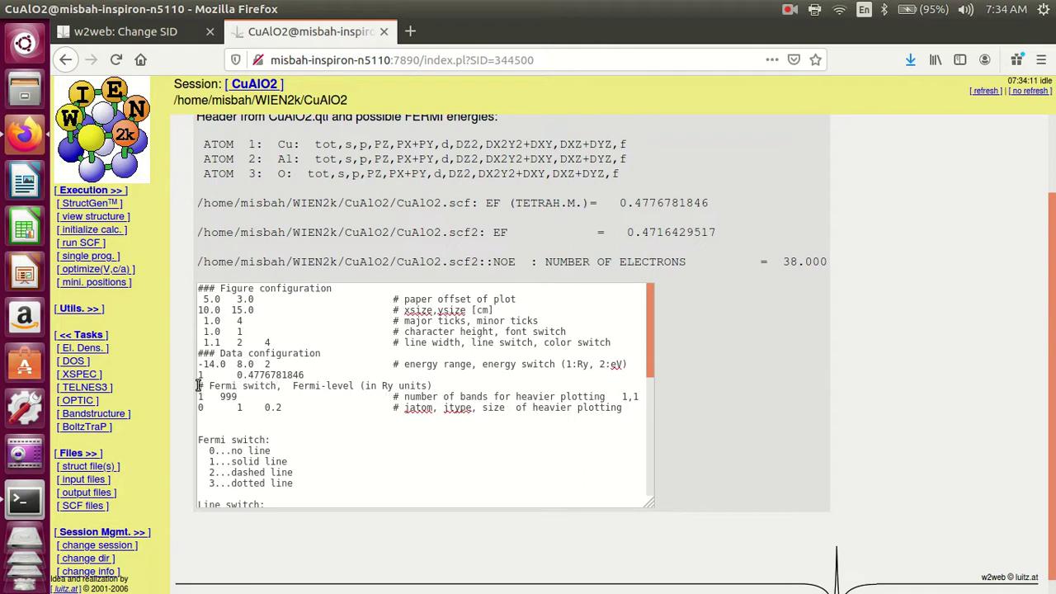
key("BackSpace")
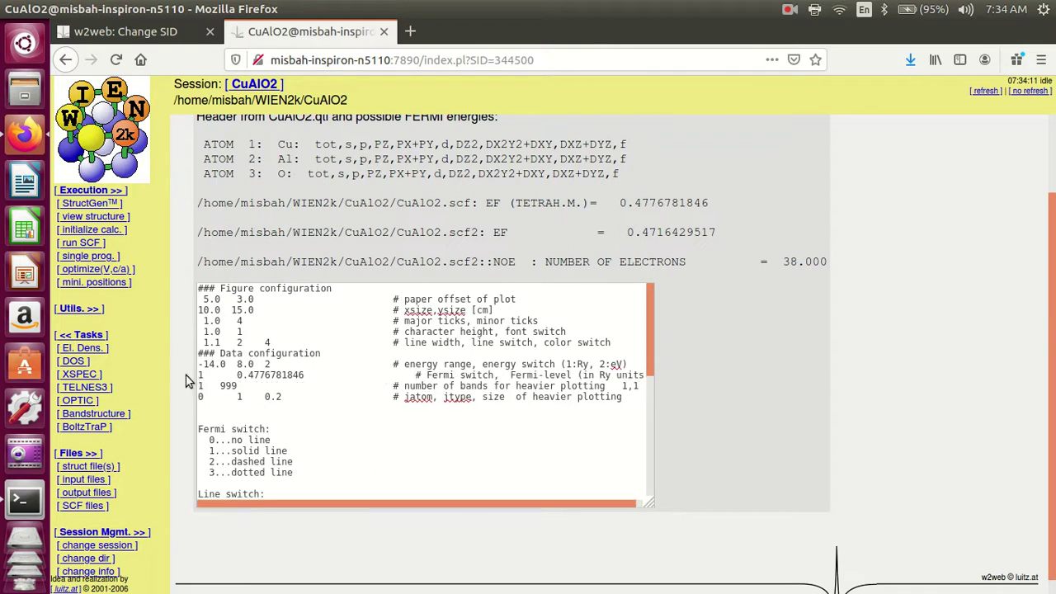
scroll(511, 237, "up", 2)
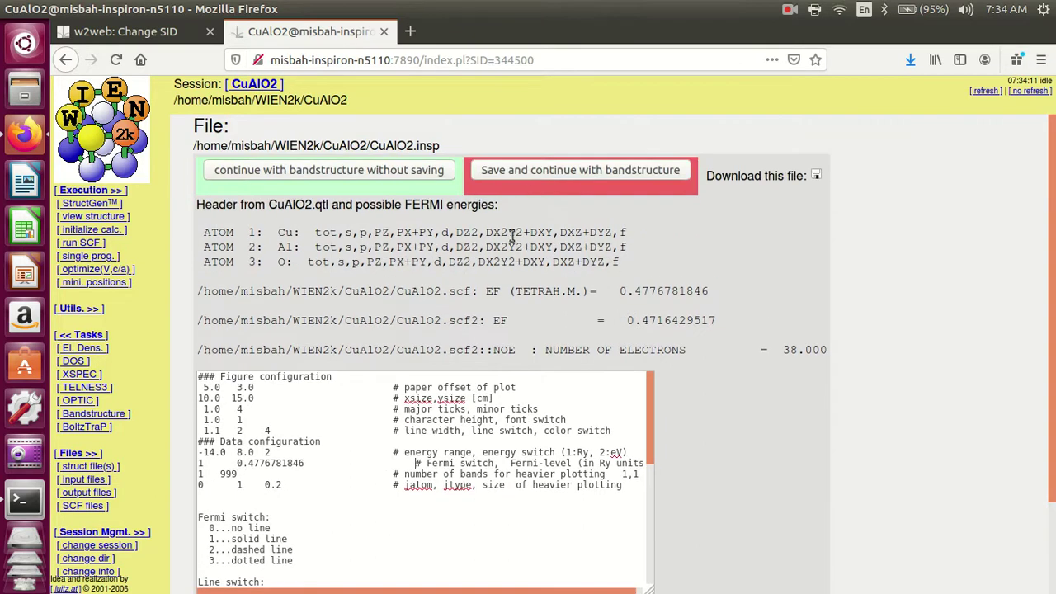
- Save CuAlO2.insp, run x spaghetti over 61 k-points, and plot the band structure
left_click(547, 171)
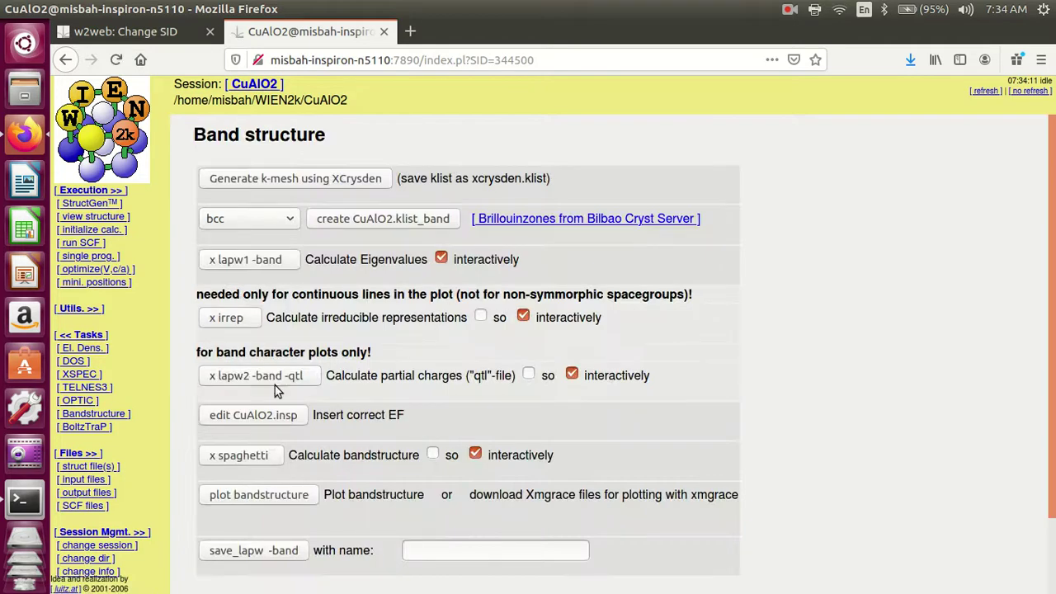
scroll(276, 386, "down", 2)
left_click(245, 373)
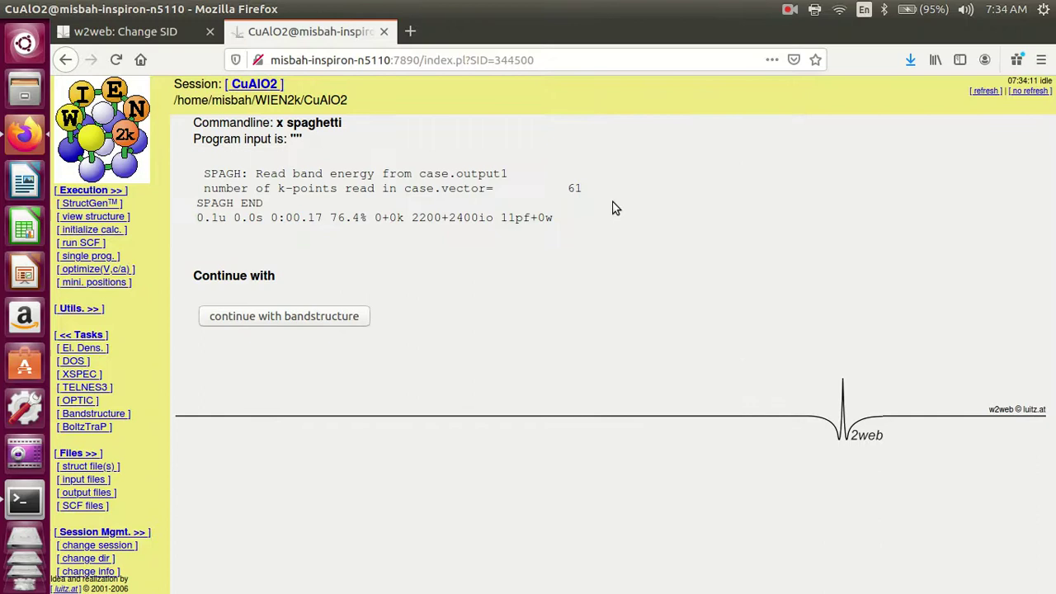
left_click_drag(561, 188, 588, 188)
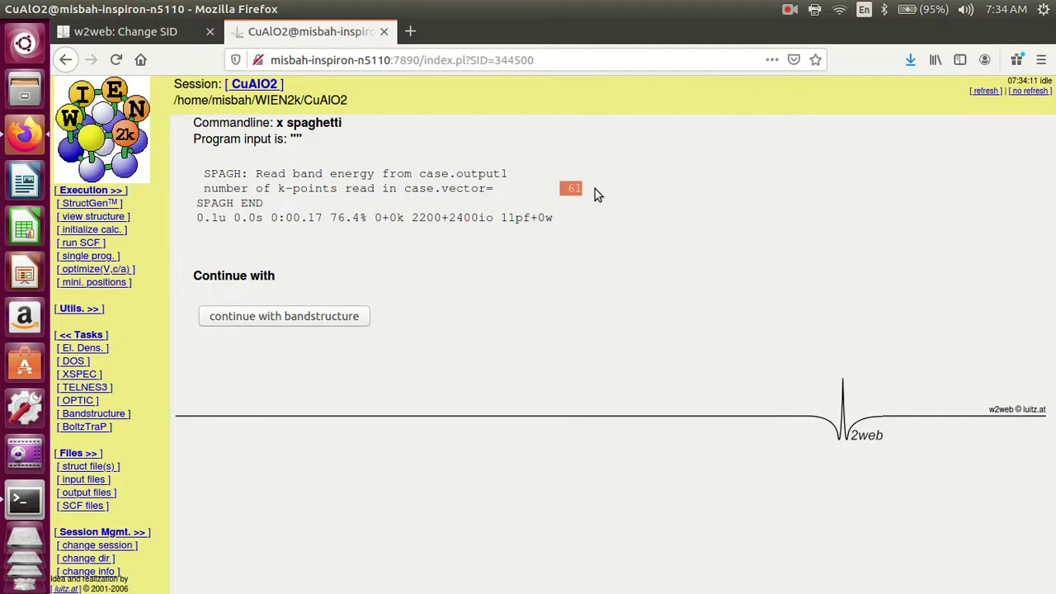
left_click(341, 317)
scroll(370, 336, "down", 2)
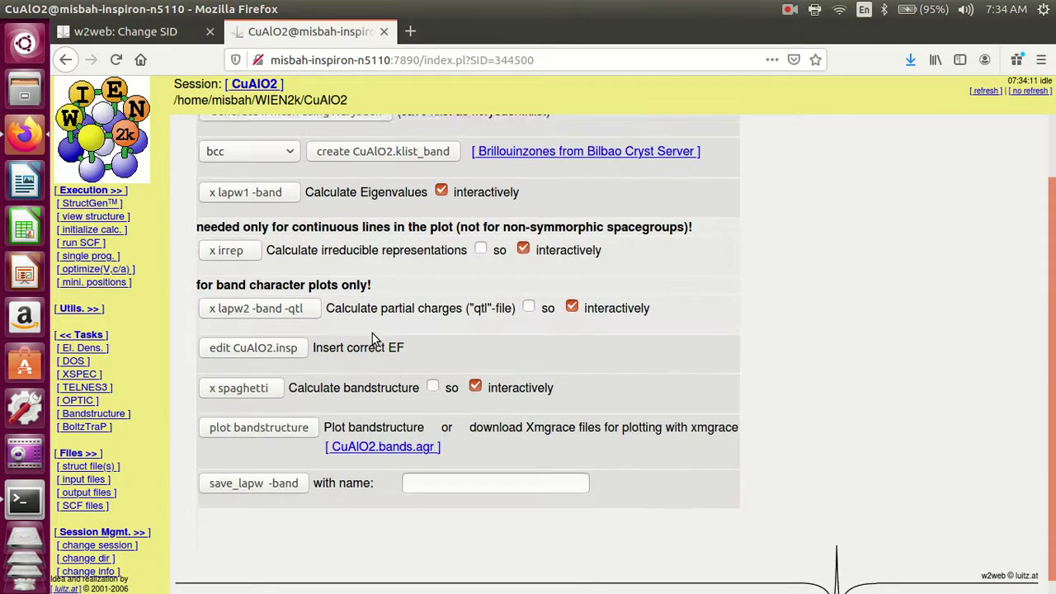
left_click(286, 418)
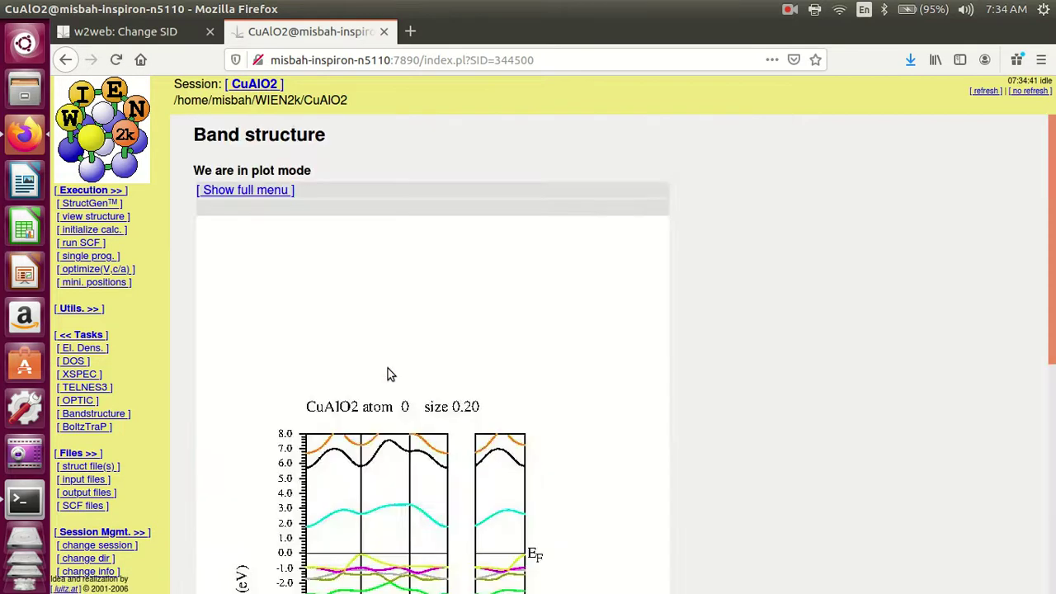
- Scroll through the CuAlO2 band plot and return to the full band structure menu
scroll(388, 368, "down", 6)
scroll(387, 363, "down", 3)
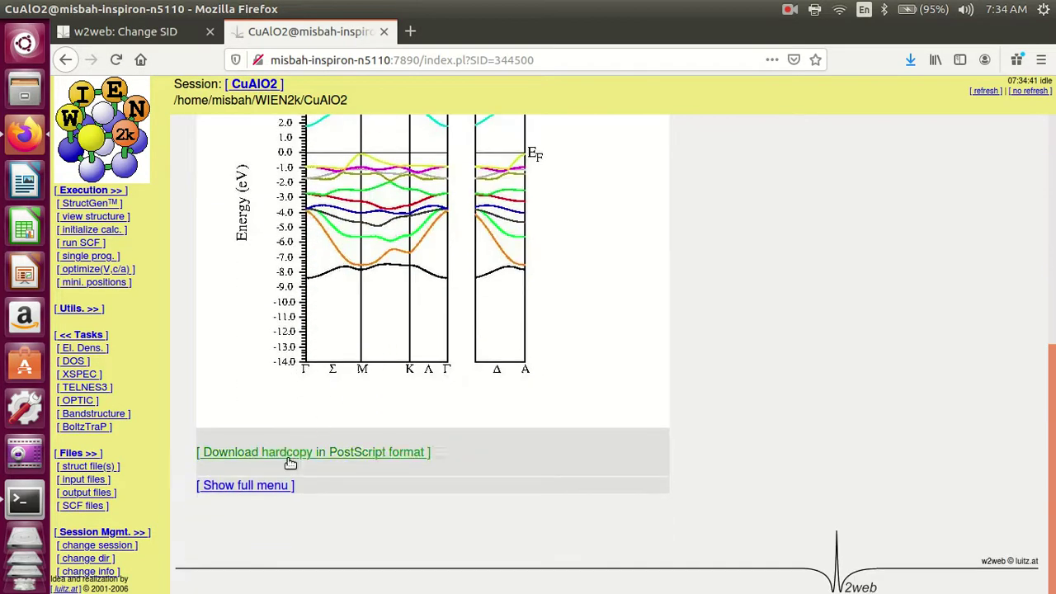
left_click(274, 485)
scroll(334, 468, "down", 2)
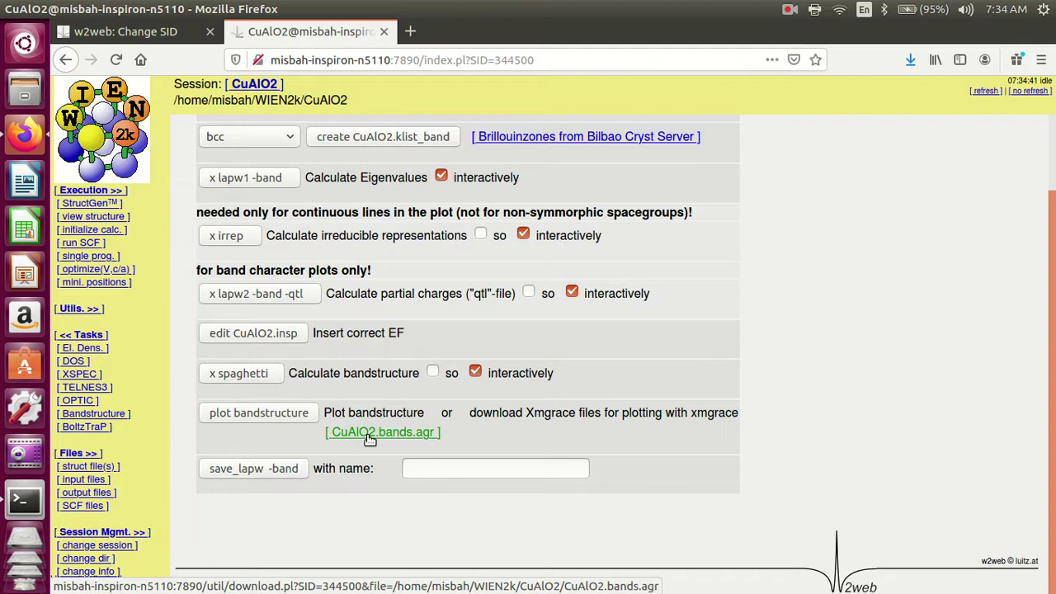
- Save a copy of CuAlO2.bands.agr and go back to the task page
left_click(364, 435)
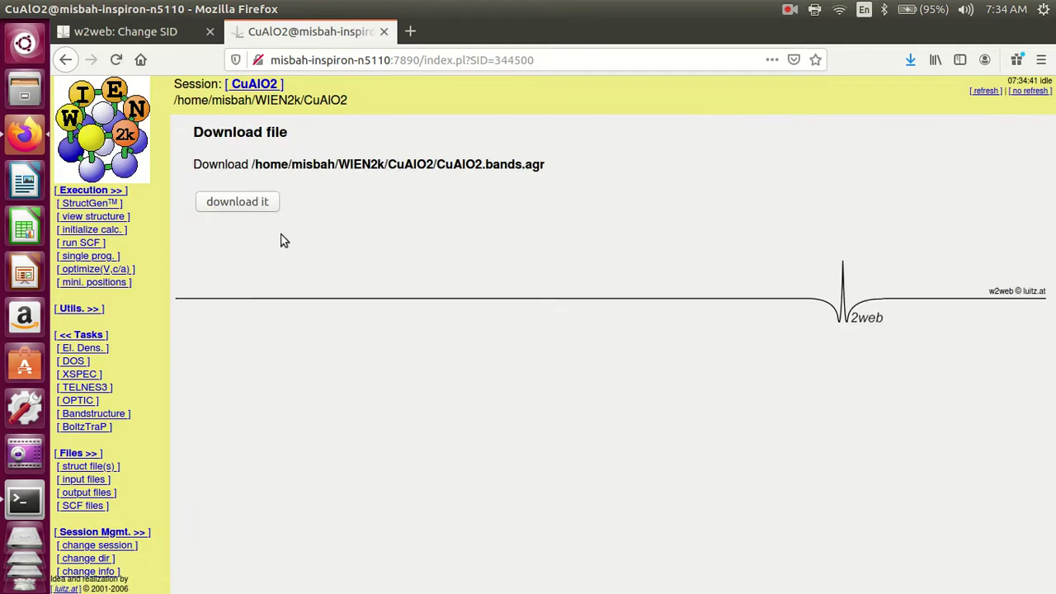
left_click(271, 203)
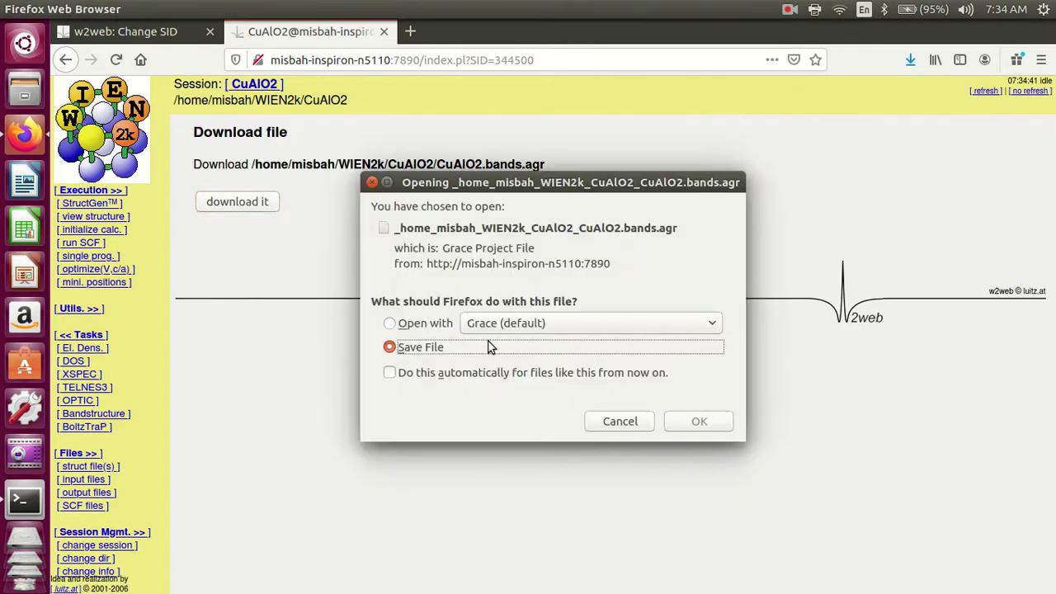
left_click(676, 428)
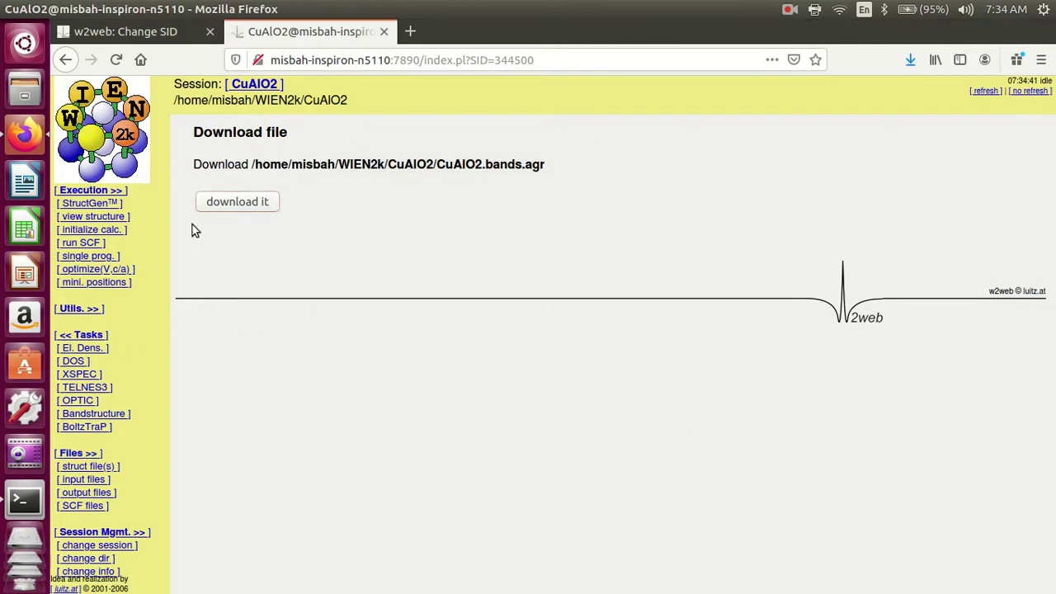
left_click(66, 61)
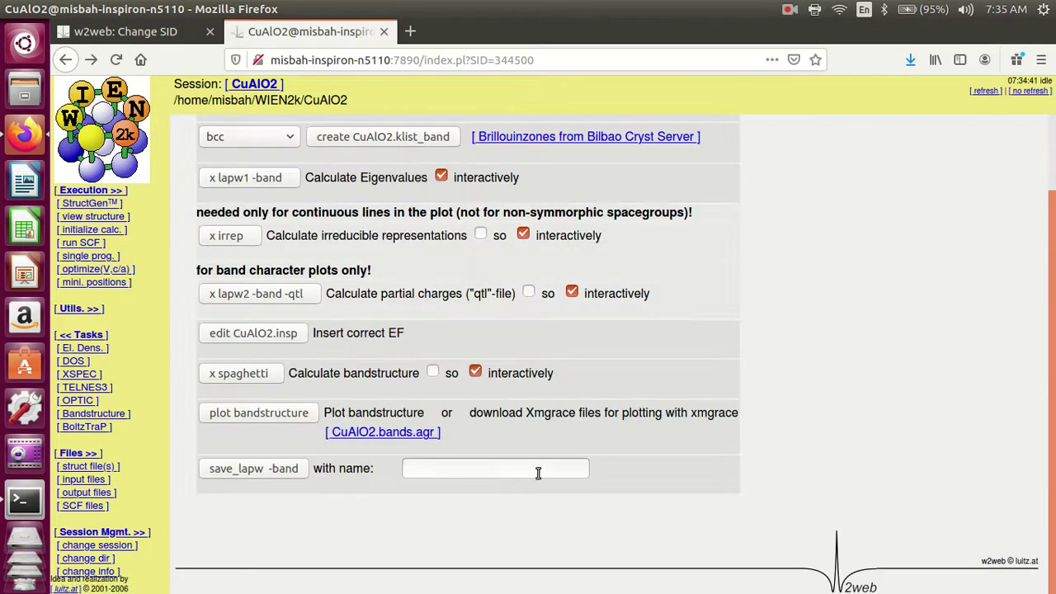
- Download CuAlO2.bands.agr again, choosing to open it with Grace
left_click(402, 434)
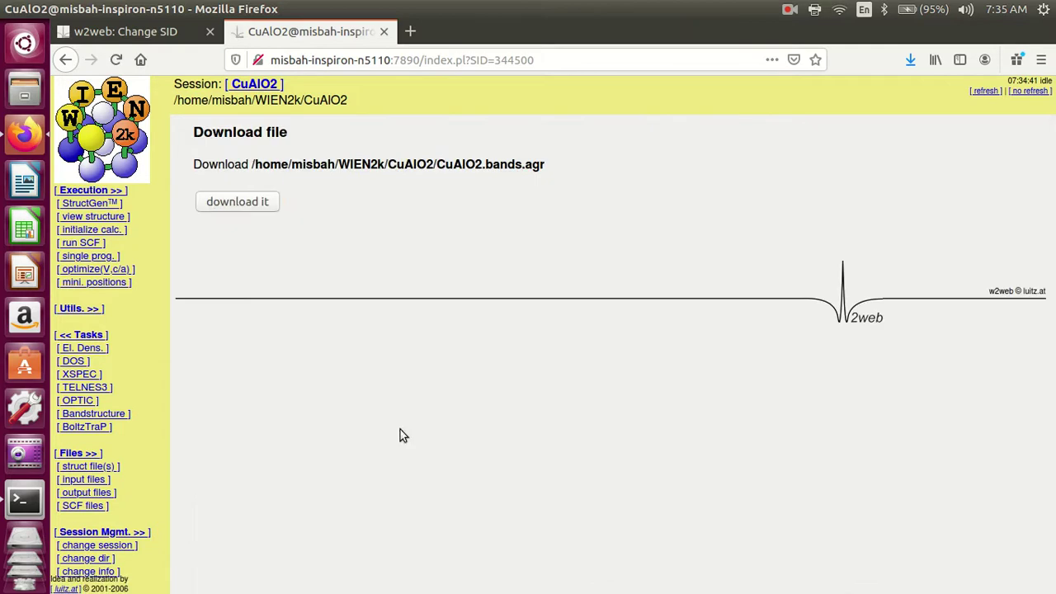
left_click(273, 212)
left_click(394, 327)
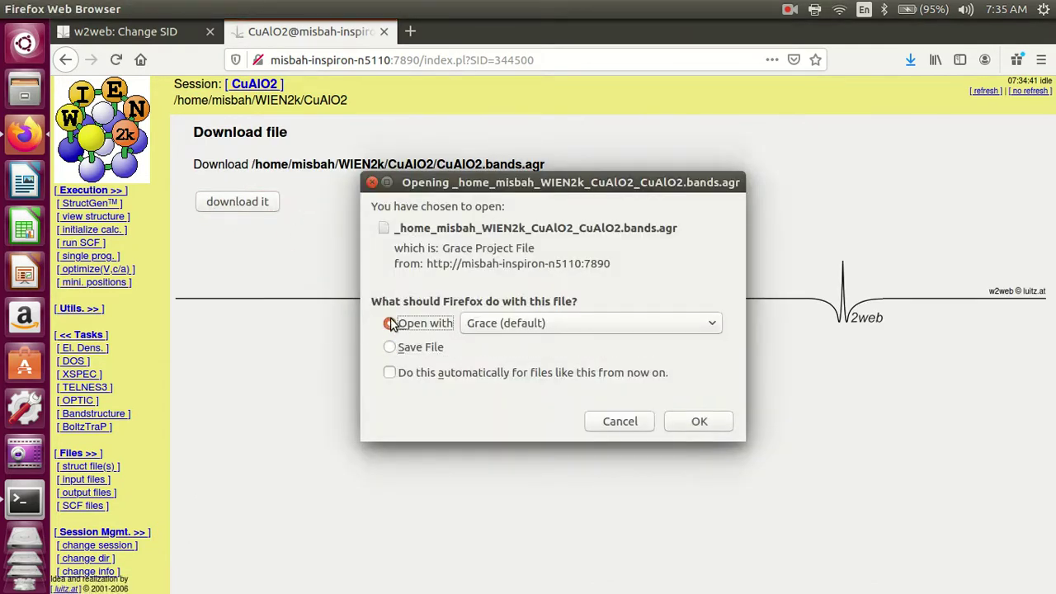
- View CuAlO2.bands.agr with its EF line in a maximized Grace window, then close Grace
left_click(694, 423)
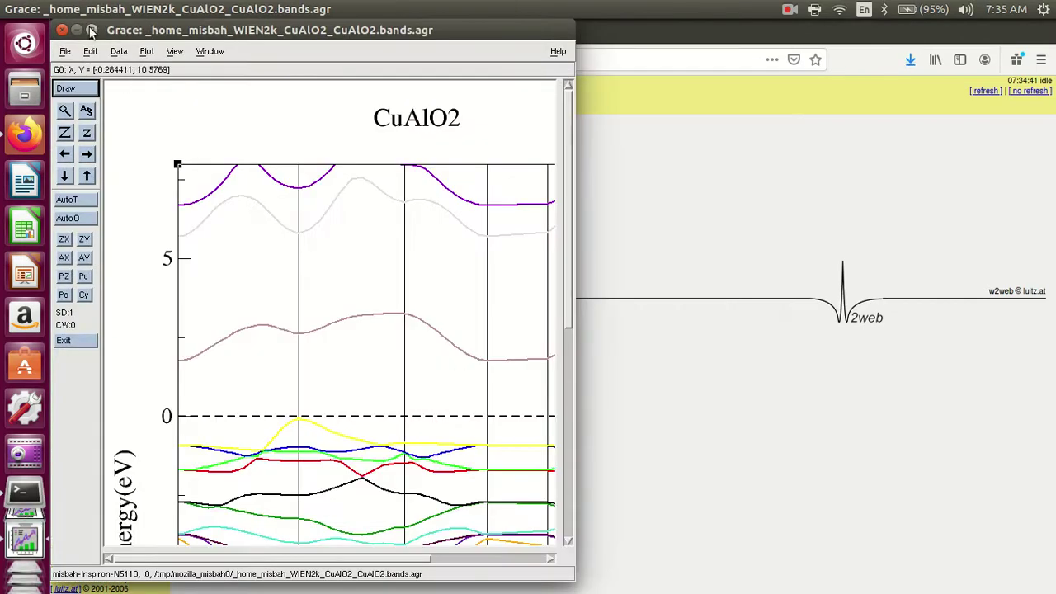
left_click(92, 30)
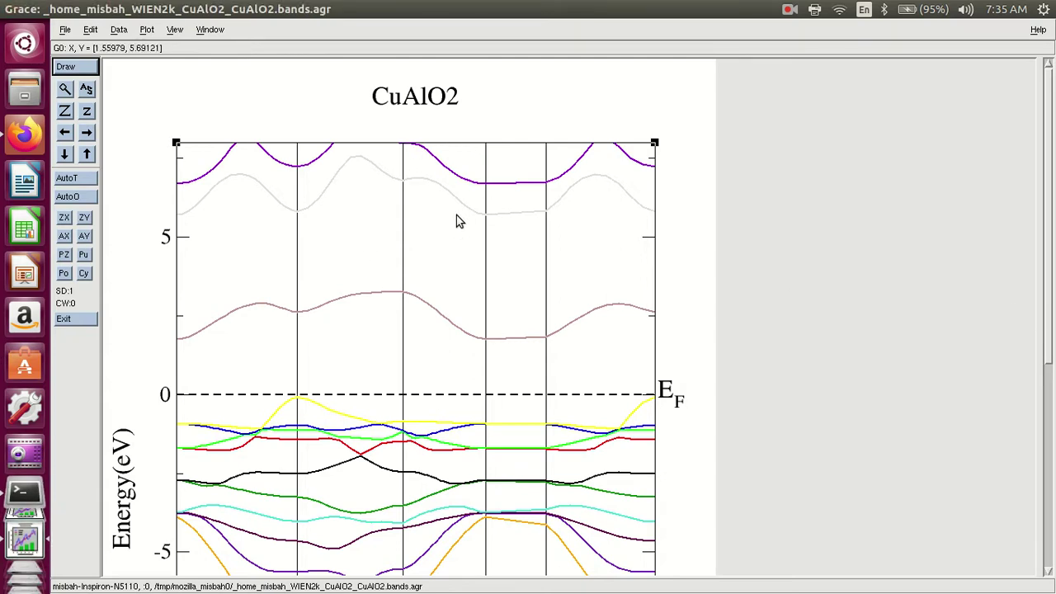
mouse_move(1050, 169)
left_mouse_down()
mouse_move(1049, 369)
mouse_move(1018, 182)
mouse_move(1035, 132)
left_mouse_up()
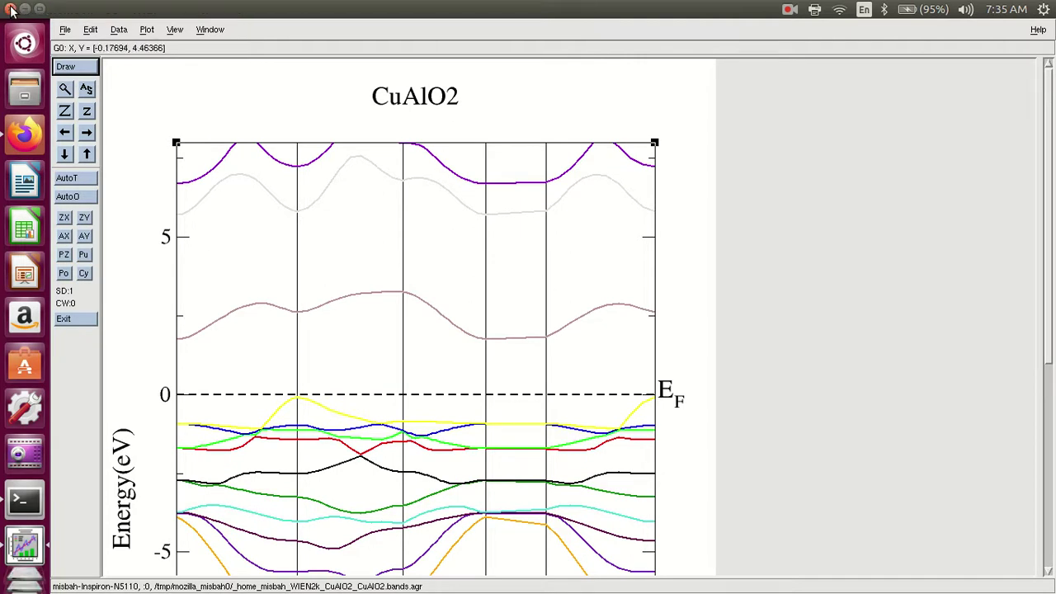
left_click(10, 9)
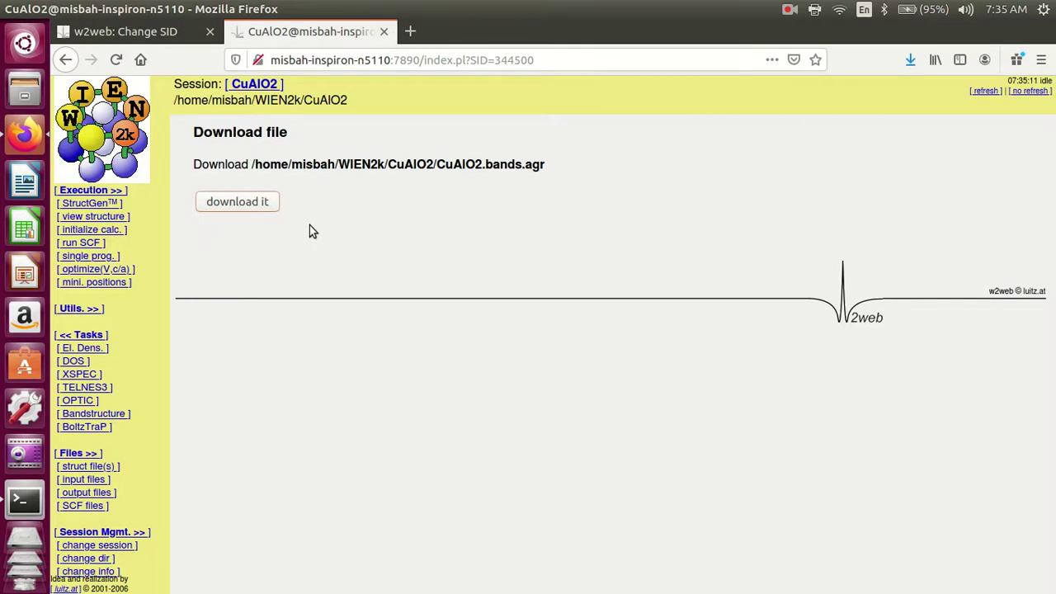
- Return from the download page to the top of the Band structure task page
left_click(66, 60)
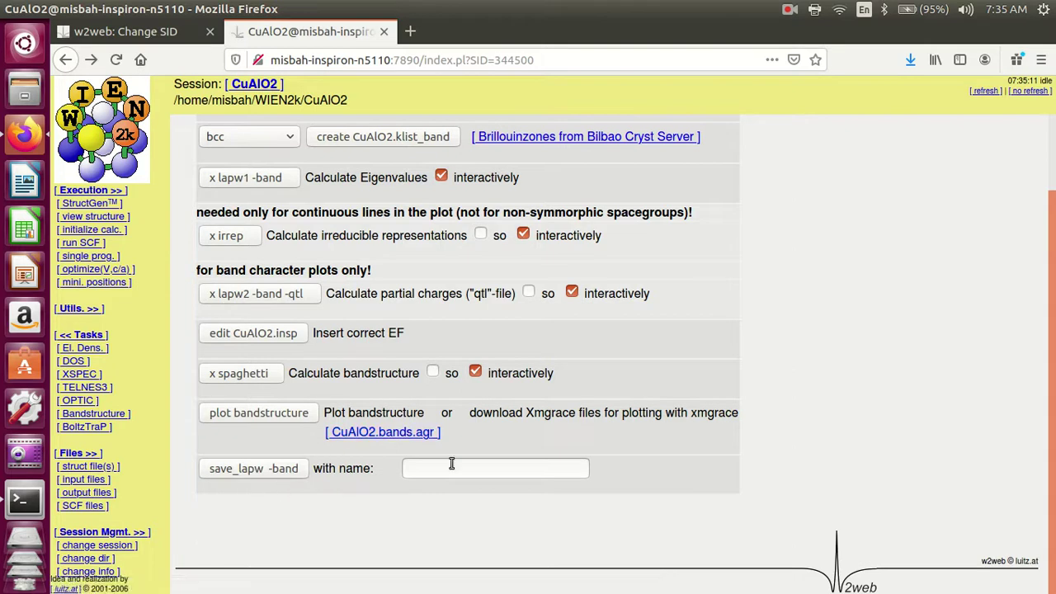
scroll(500, 411, "up", 2)
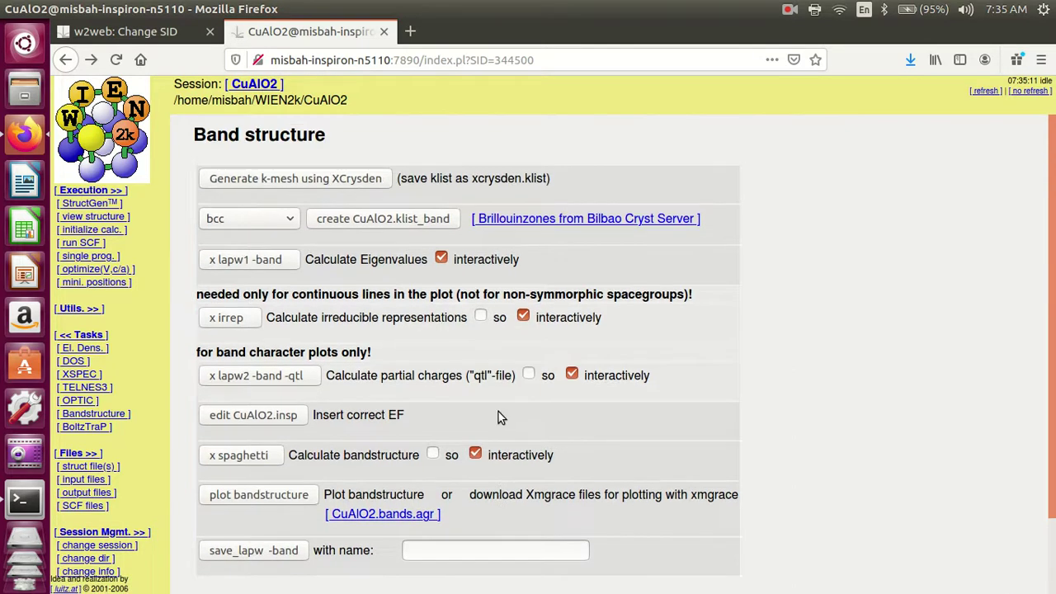